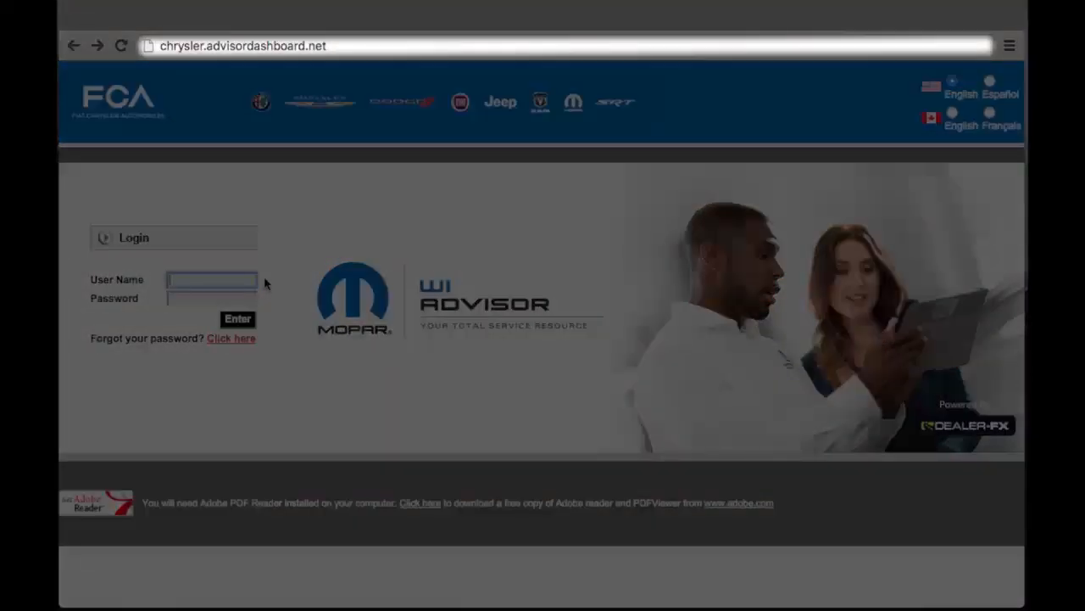
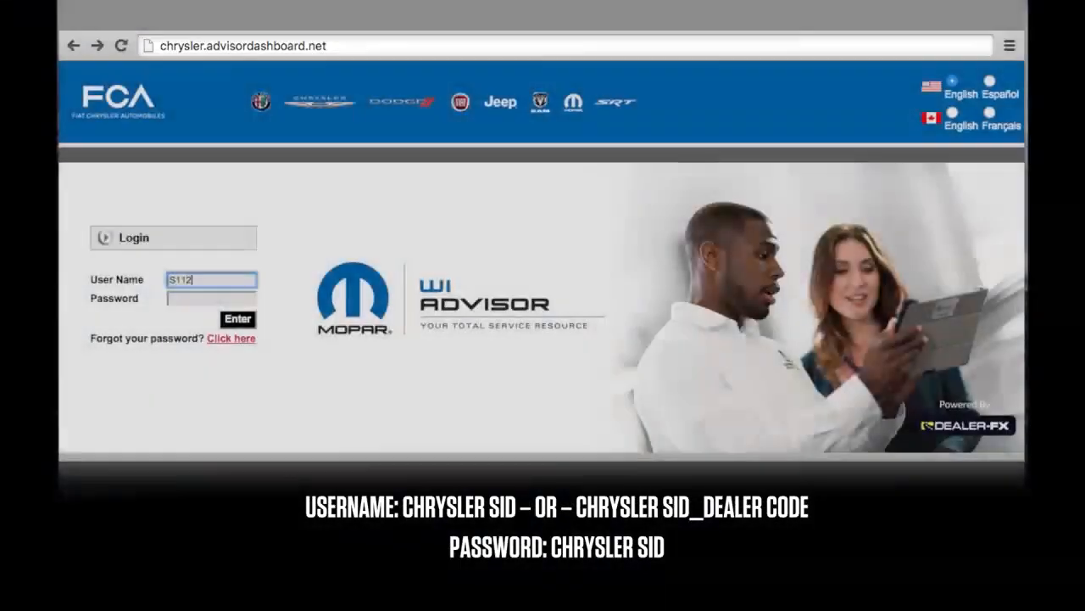
# Log in to the advisor dashboard with the account user name and password.
pyautogui.press('Tab')
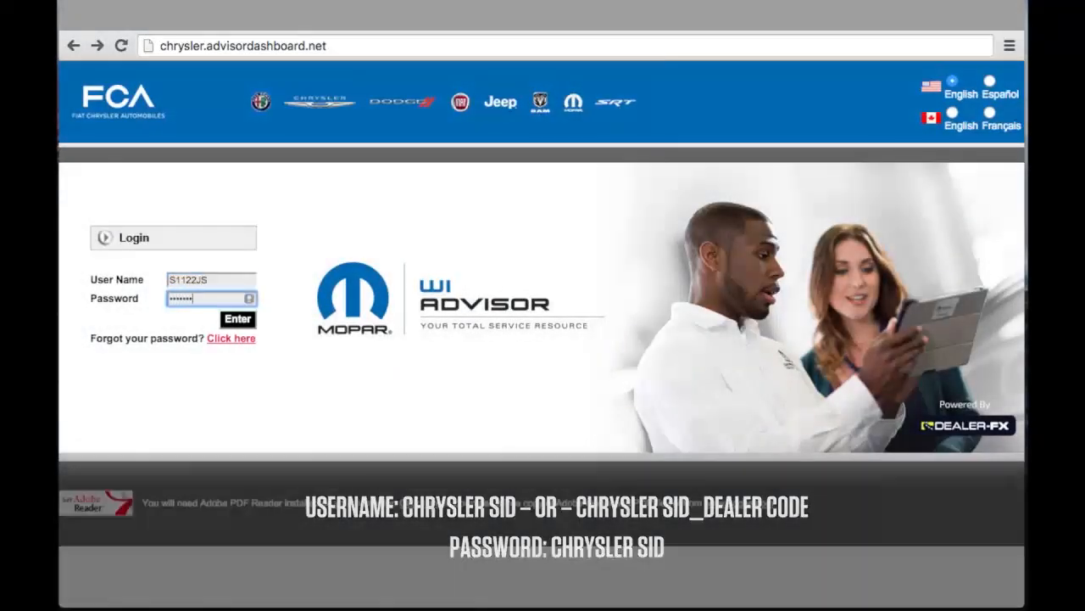
pyautogui.click(252, 319)
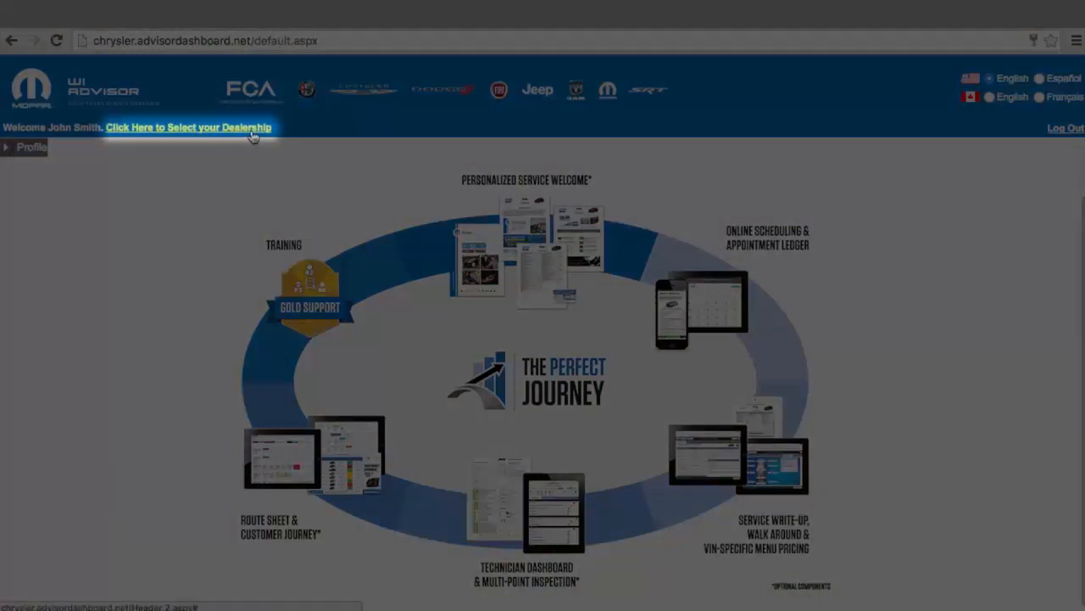
# Select ABC Chrysler Jeep Dodge RAM as the dealership to work in.
pyautogui.click(251, 129)
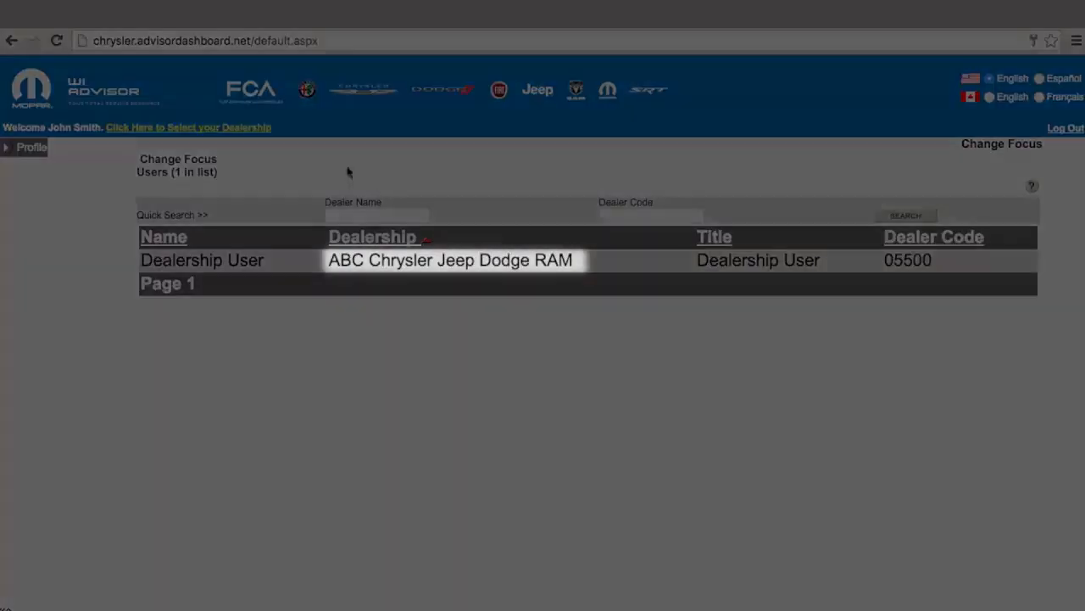
pyautogui.click(598, 261)
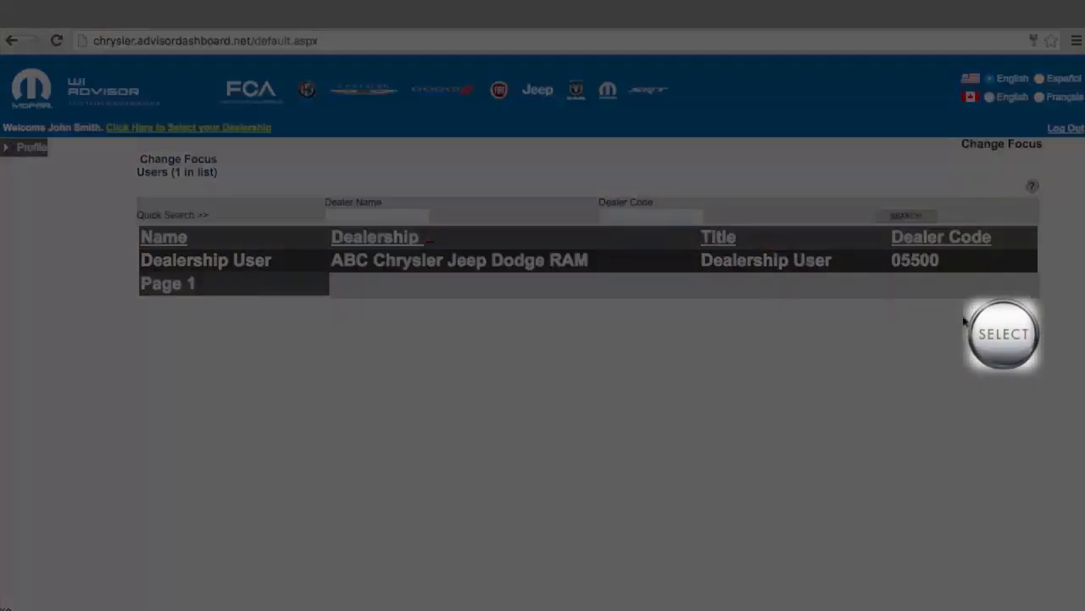
pyautogui.click(999, 332)
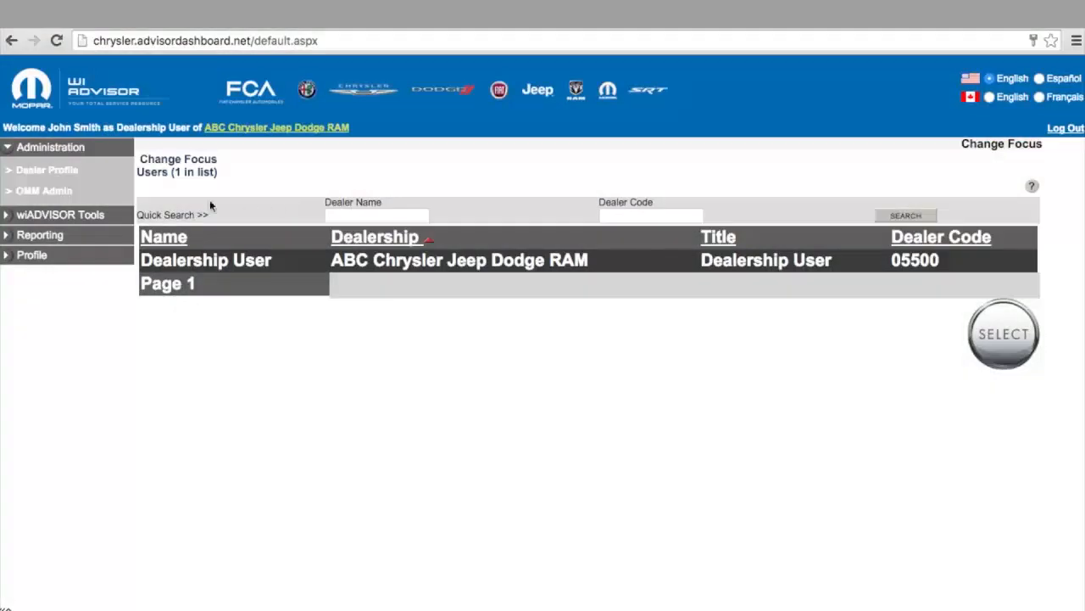
# Open OMM Admin, save the labor and part configuration in step one of the Pricing Wizard, and continue to step two.
pyautogui.click(63, 197)
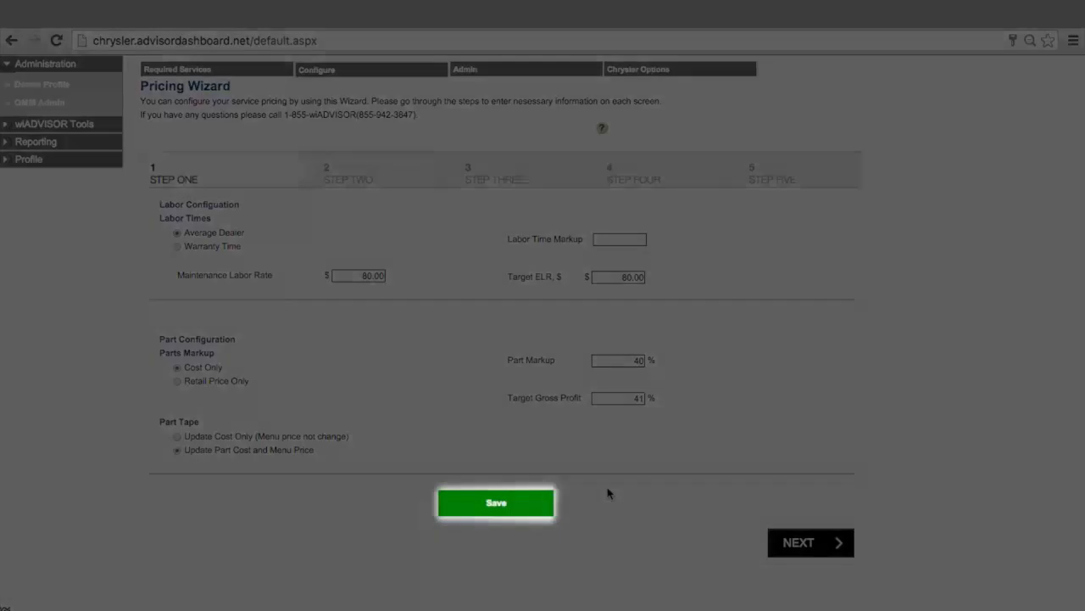
pyautogui.click(541, 511)
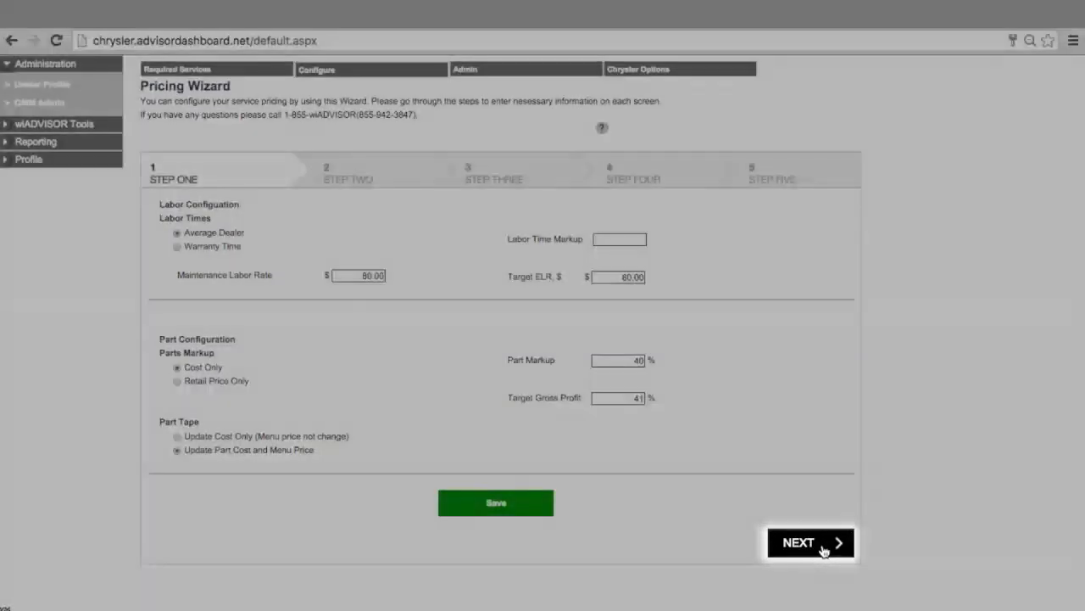
pyautogui.click(821, 547)
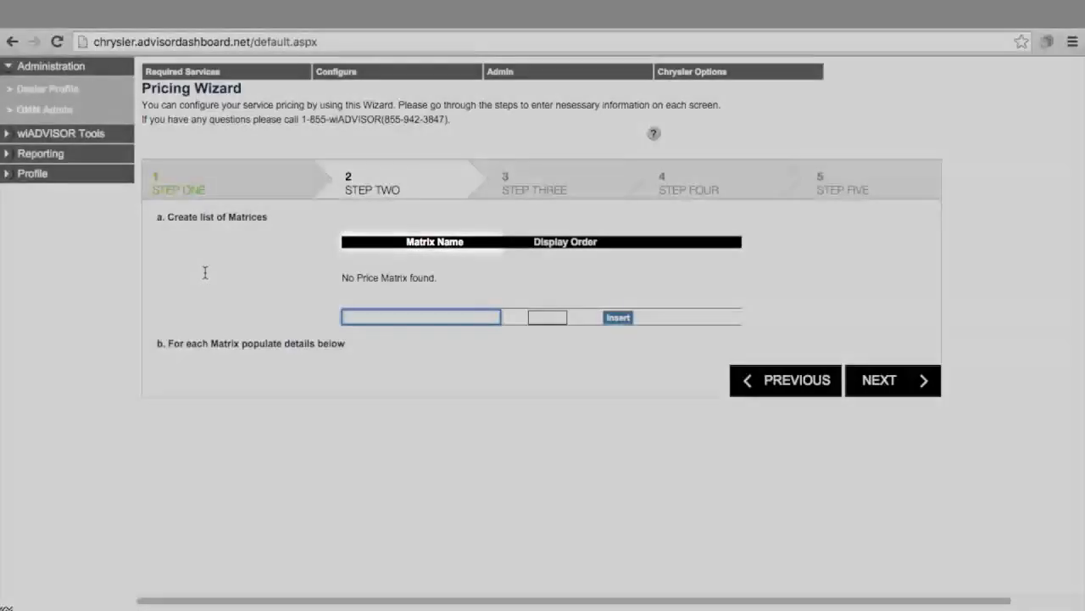
# Add a price matrix named Matrix 1 with display order 1.
pyautogui.write('Matrix 1')
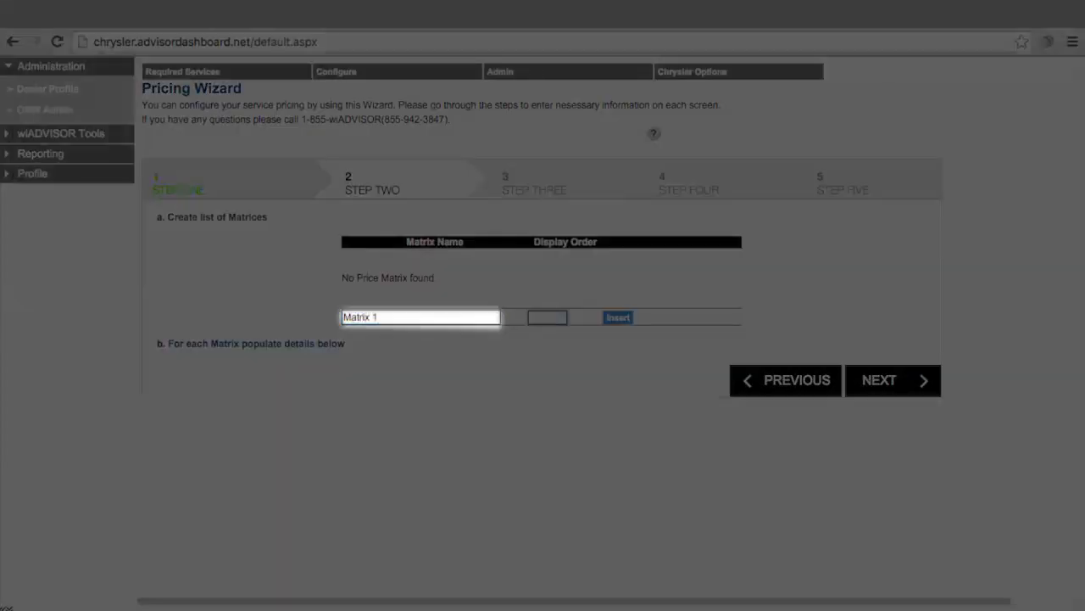
pyautogui.press('Tab')
pyautogui.write('1')
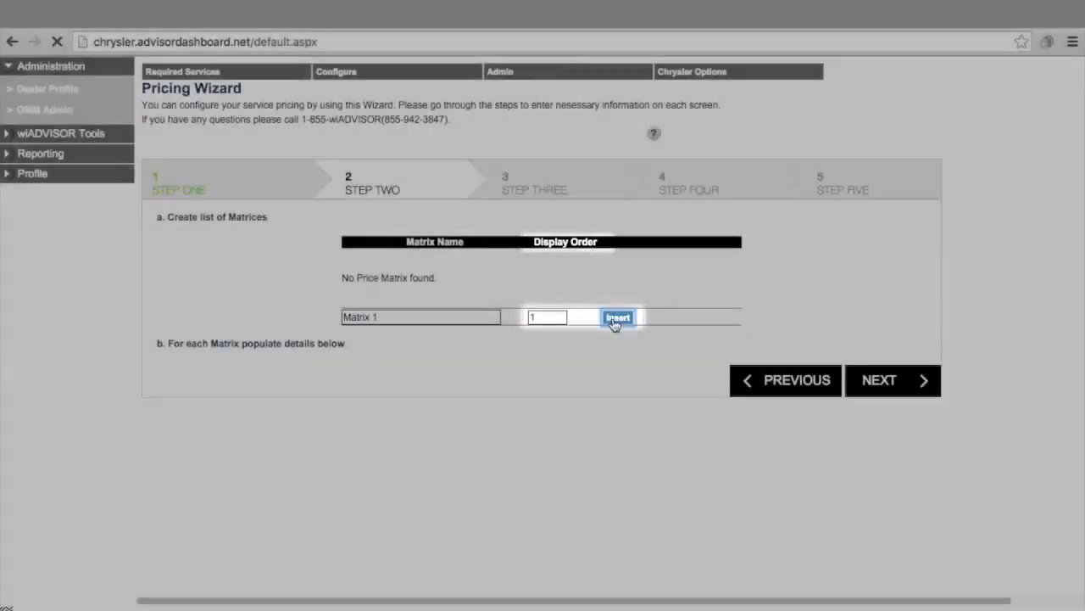
pyautogui.click(615, 317)
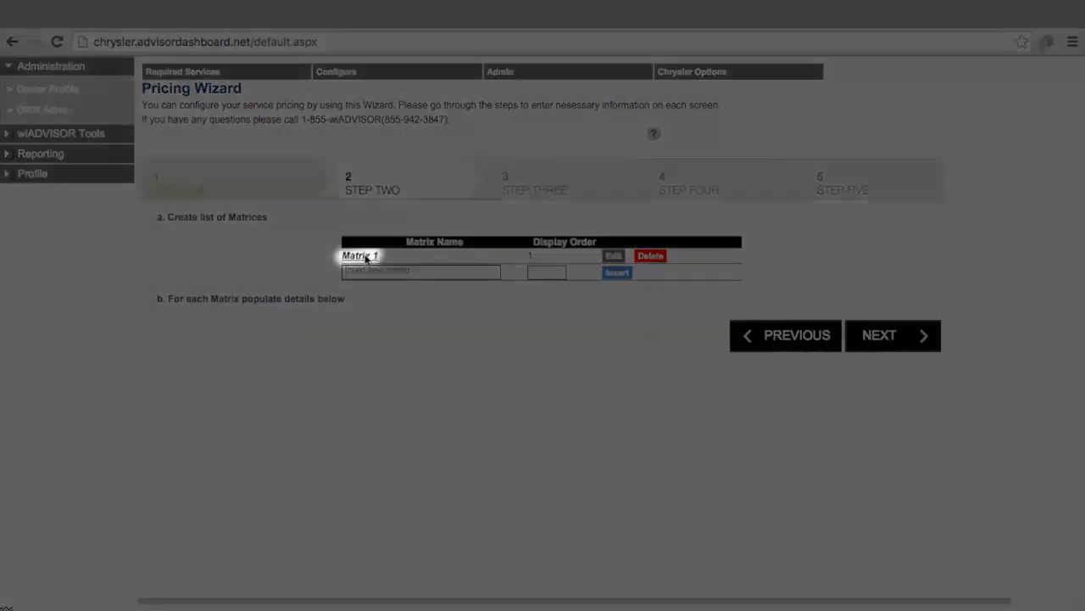
# Select Matrix 1 and insert a price range from $0 to $5.00 with a 200% markup.
pyautogui.click(363, 256)
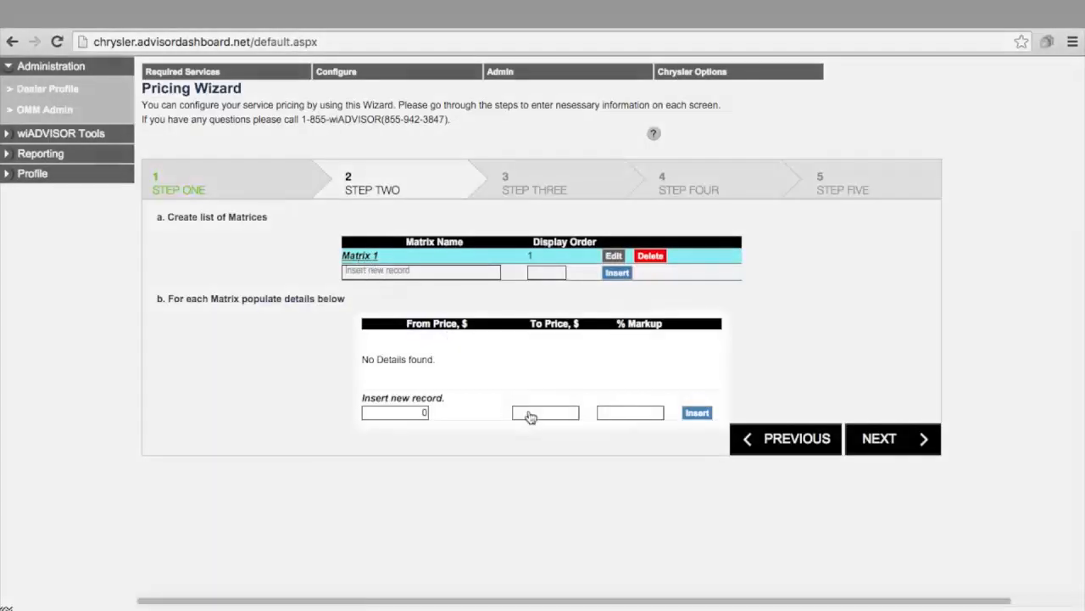
pyautogui.click(529, 414)
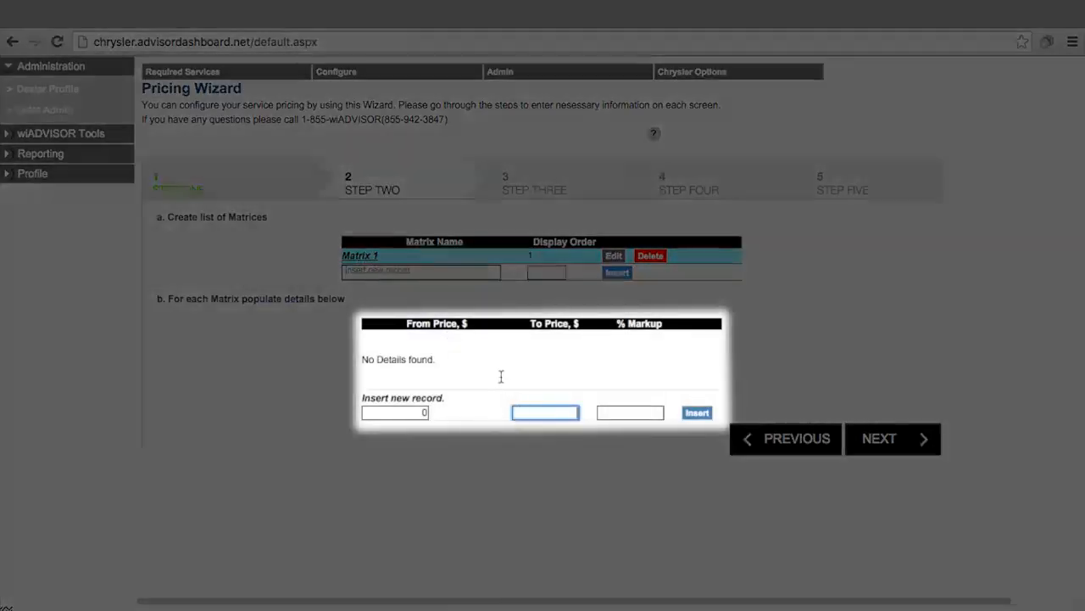
pyautogui.write('5.00')
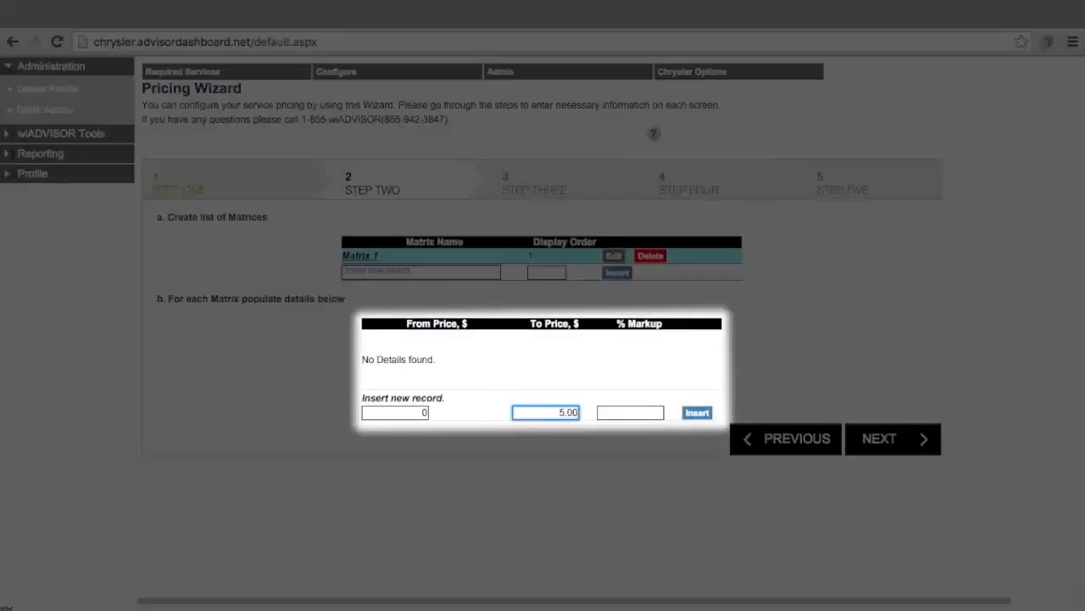
pyautogui.press('Tab')
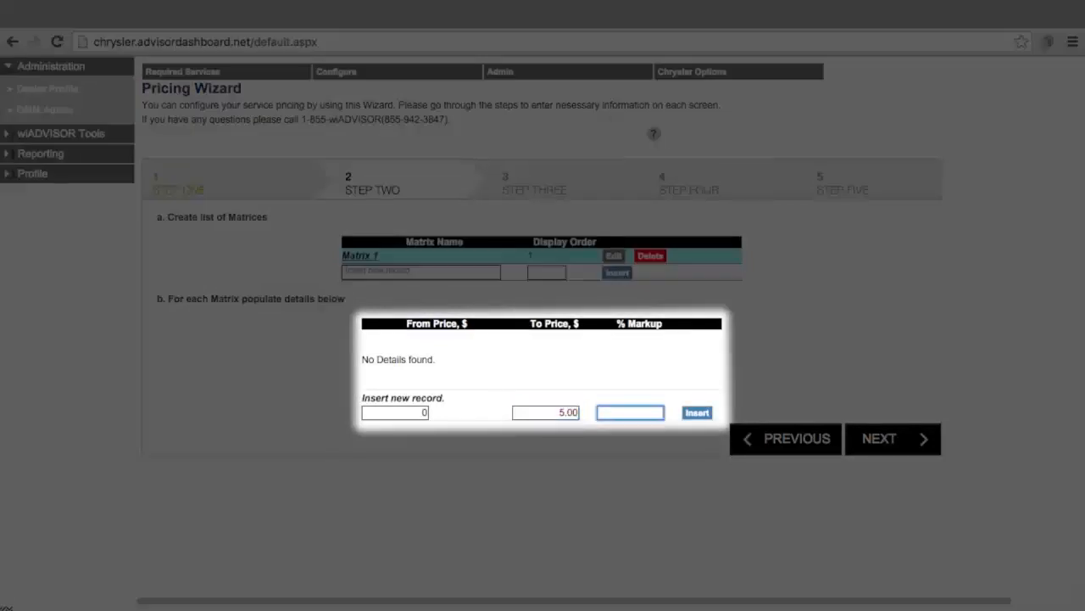
pyautogui.write('200')
pyautogui.click(698, 413)
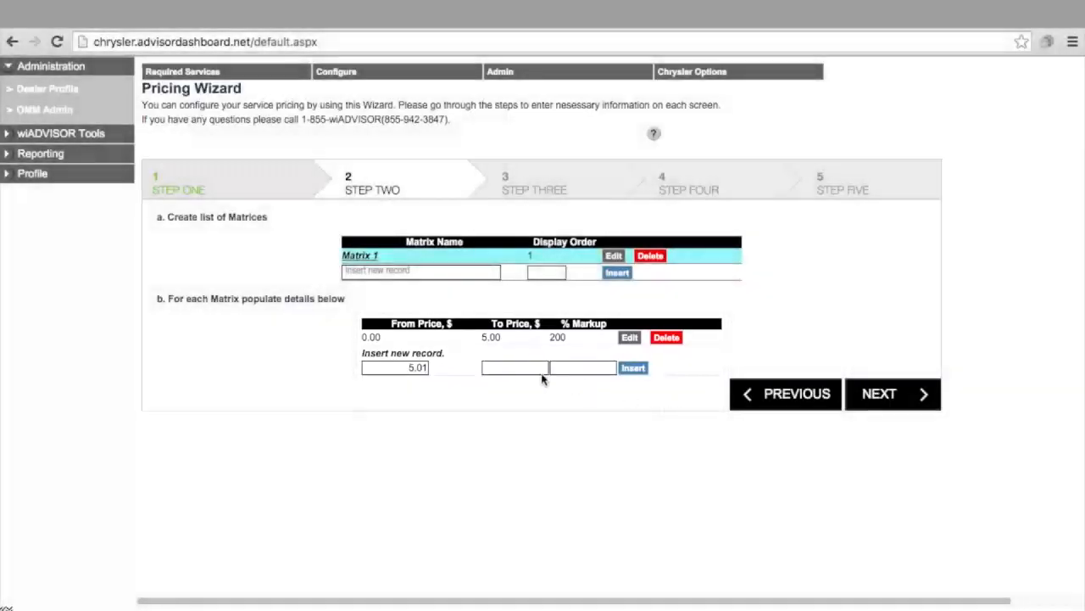
# Insert a second price range in Matrix 1 from $5.01 to $20.00 with a 150% markup.
pyautogui.click(538, 369)
pyautogui.write('20.00')
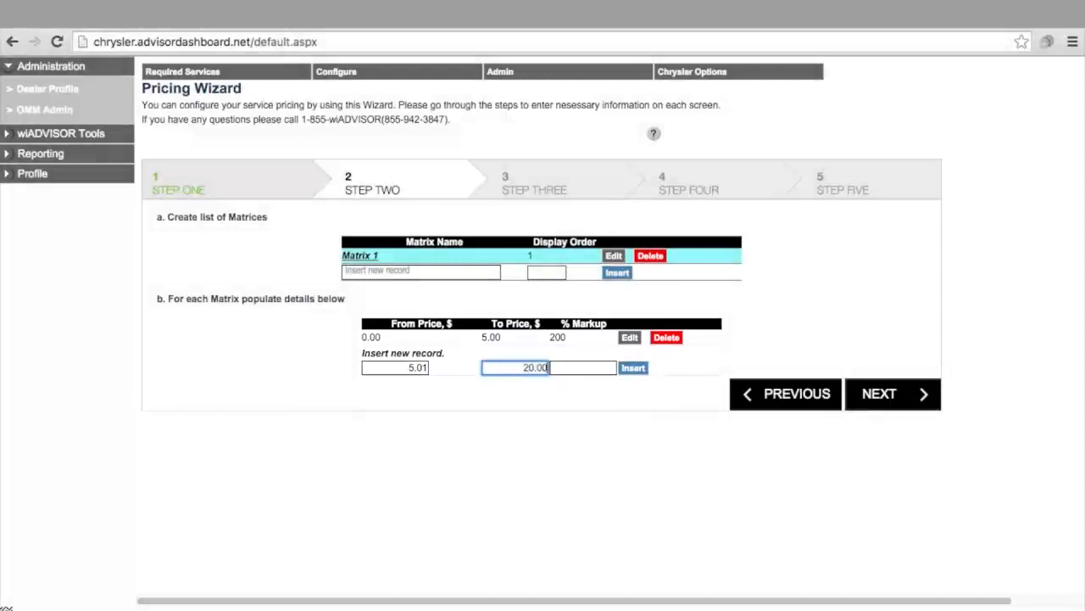
pyautogui.press('Tab')
pyautogui.write('15')
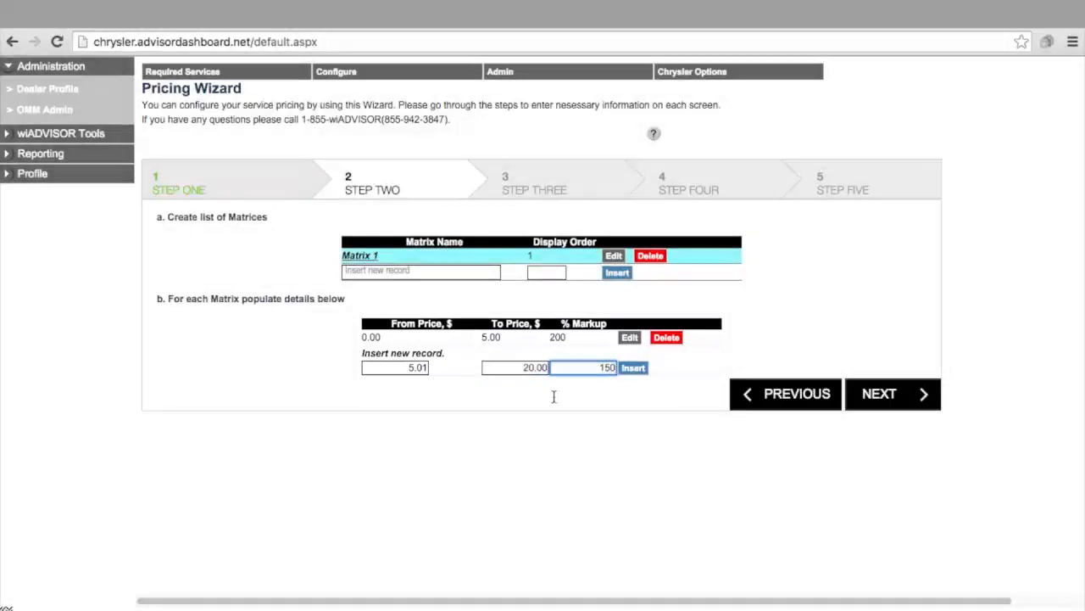
pyautogui.click(628, 371)
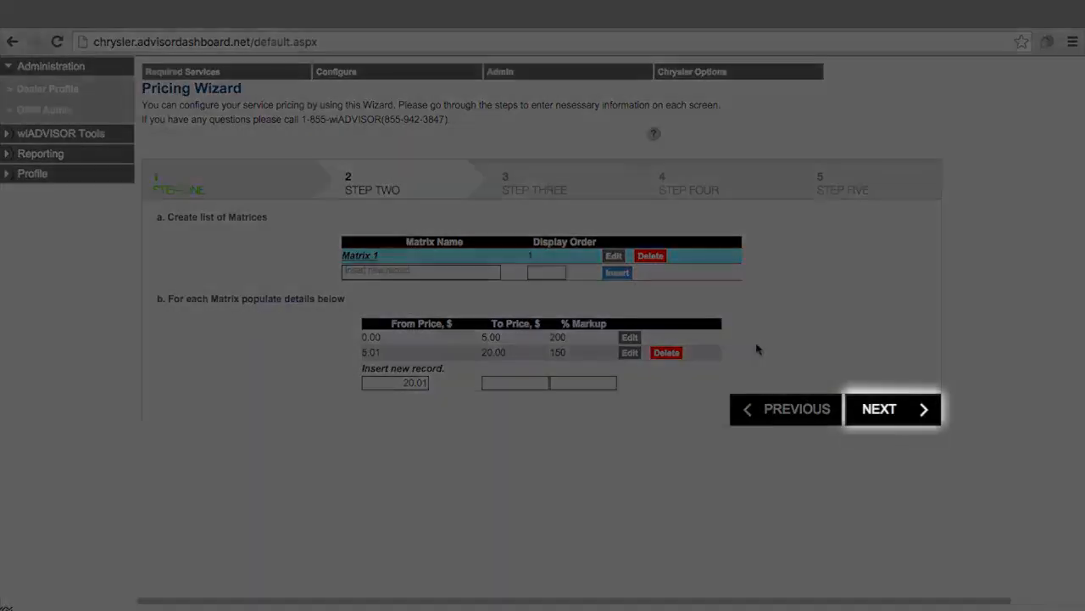
# Continue to step three and save the Fluids – Transmission Oil part group with Matrix 1 applied to cost only.
pyautogui.click(882, 413)
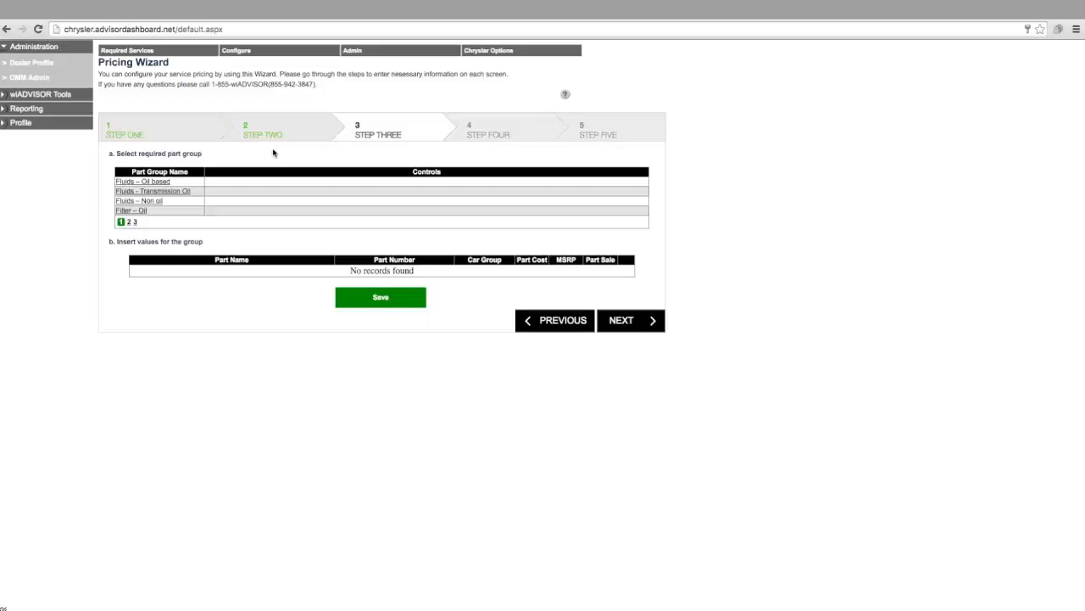
pyautogui.click(185, 194)
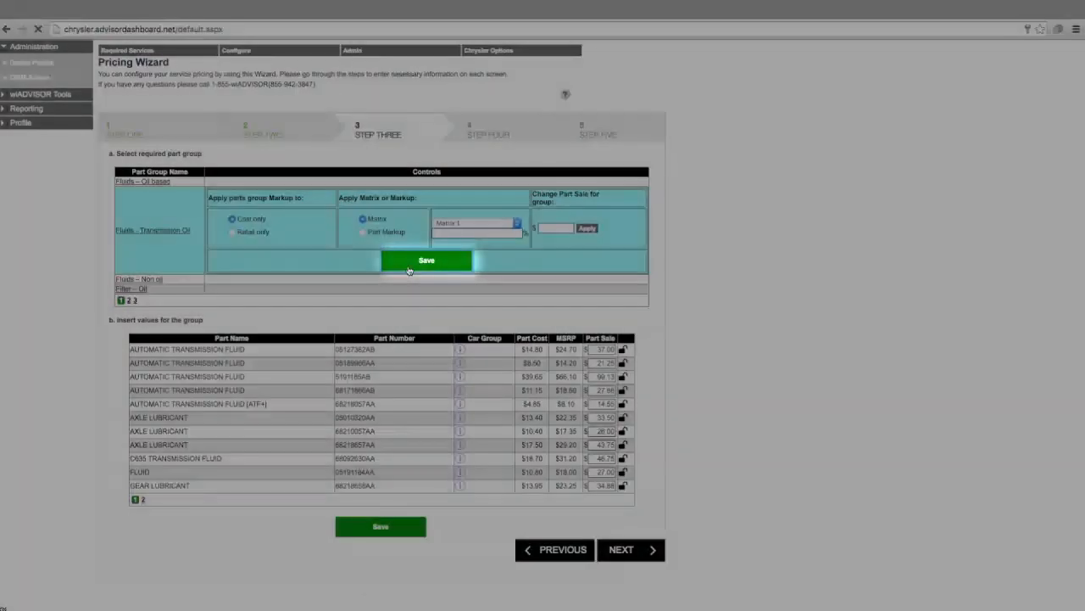
pyautogui.click(408, 270)
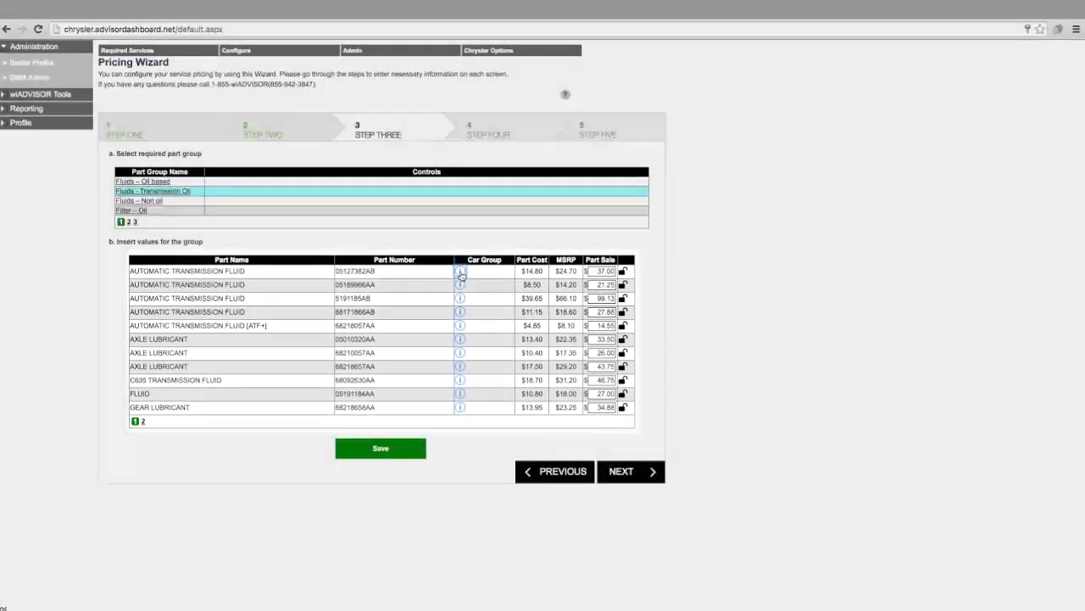
# Check the car groups for the first automatic transmission fluid, then lock its part sale price and save.
pyautogui.click(461, 272)
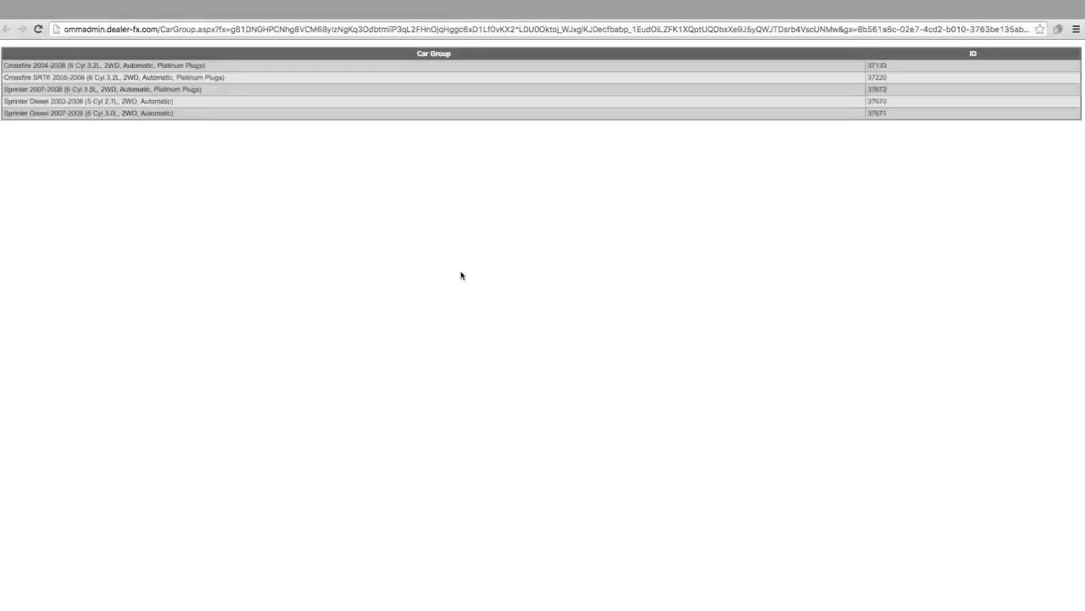
pyautogui.click(255, 19)
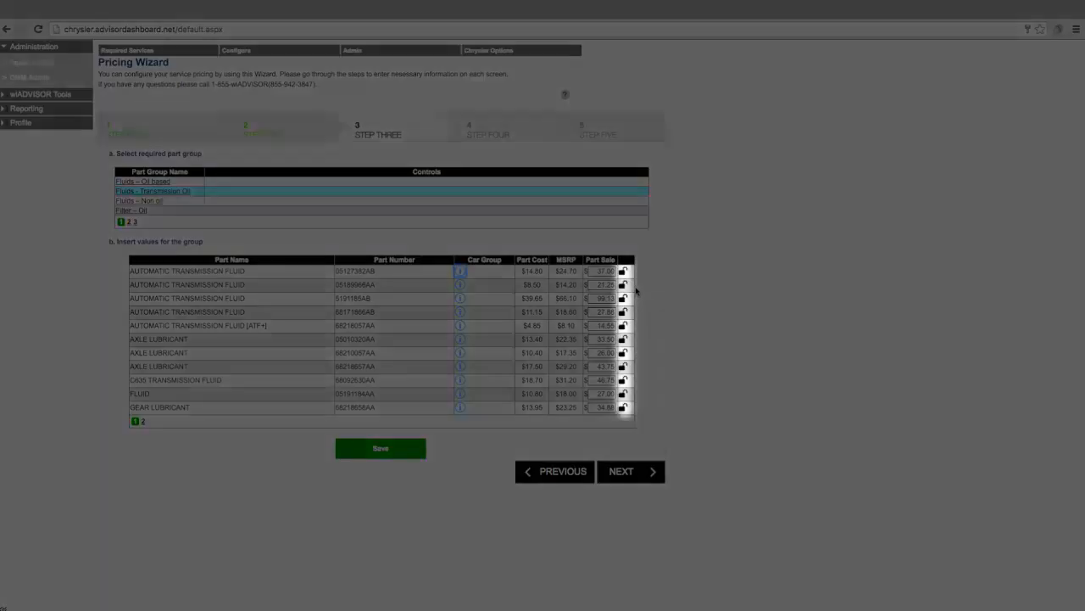
pyautogui.click(624, 274)
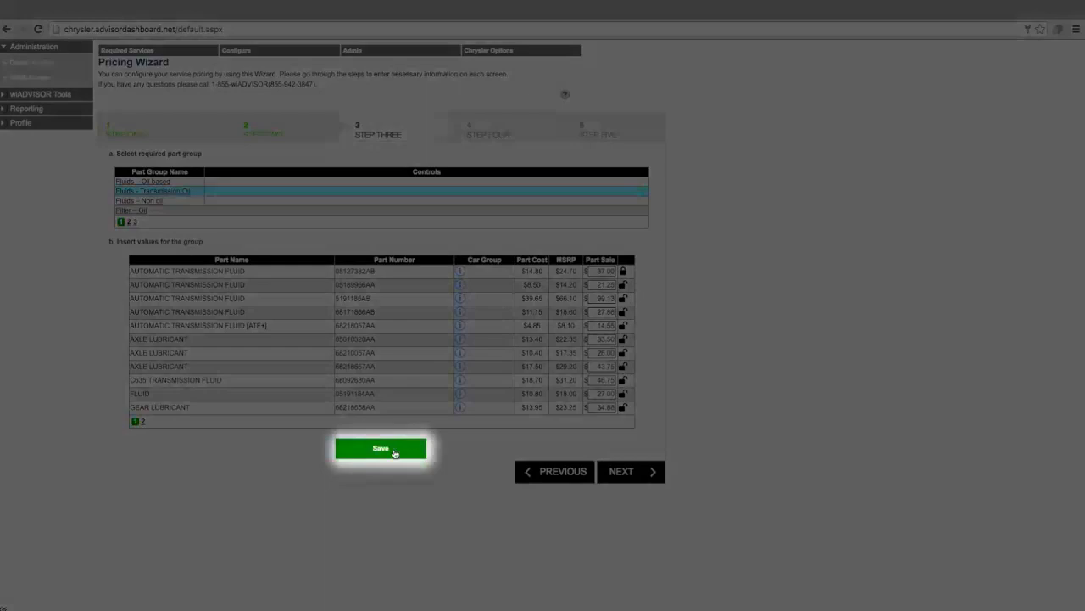
pyautogui.click(395, 453)
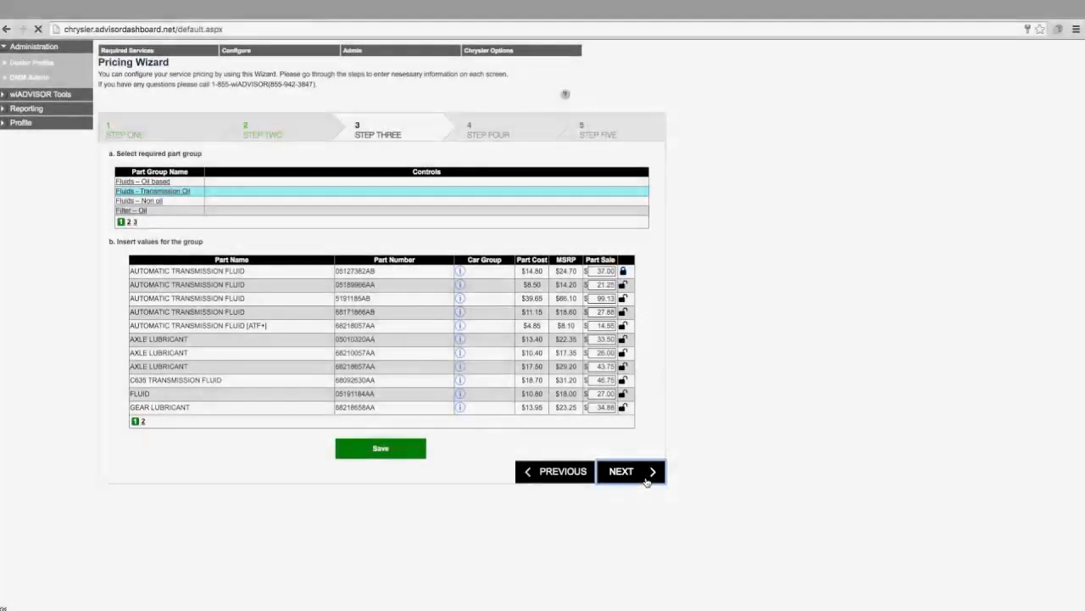
# Open the LOF labor group in step four and review the applicable vehicles and parts for the 10 qt. 8.0L oil and filter service.
pyautogui.click(646, 479)
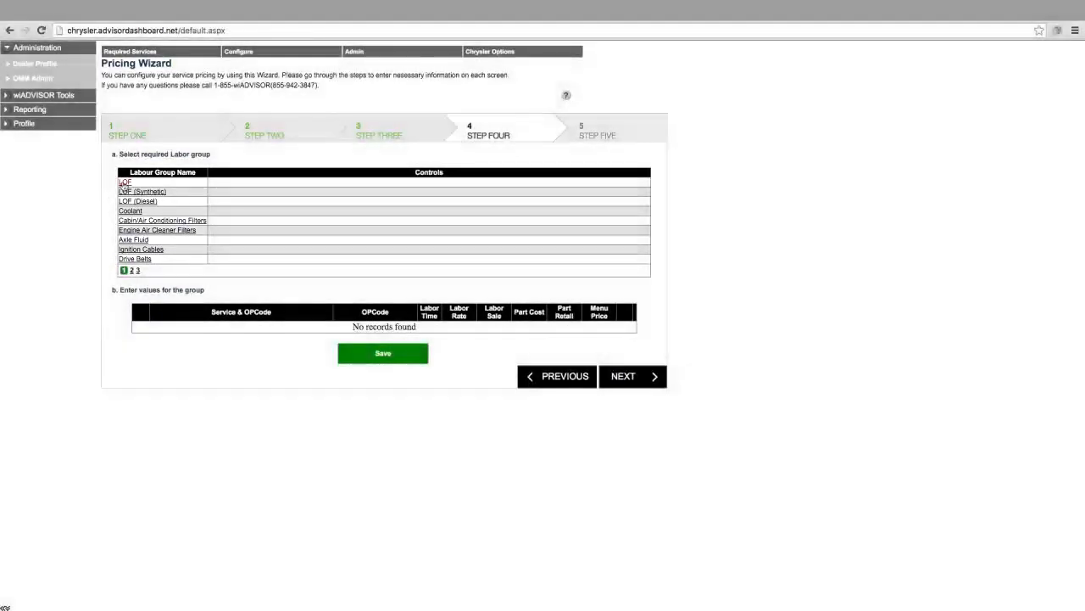
pyautogui.click(124, 183)
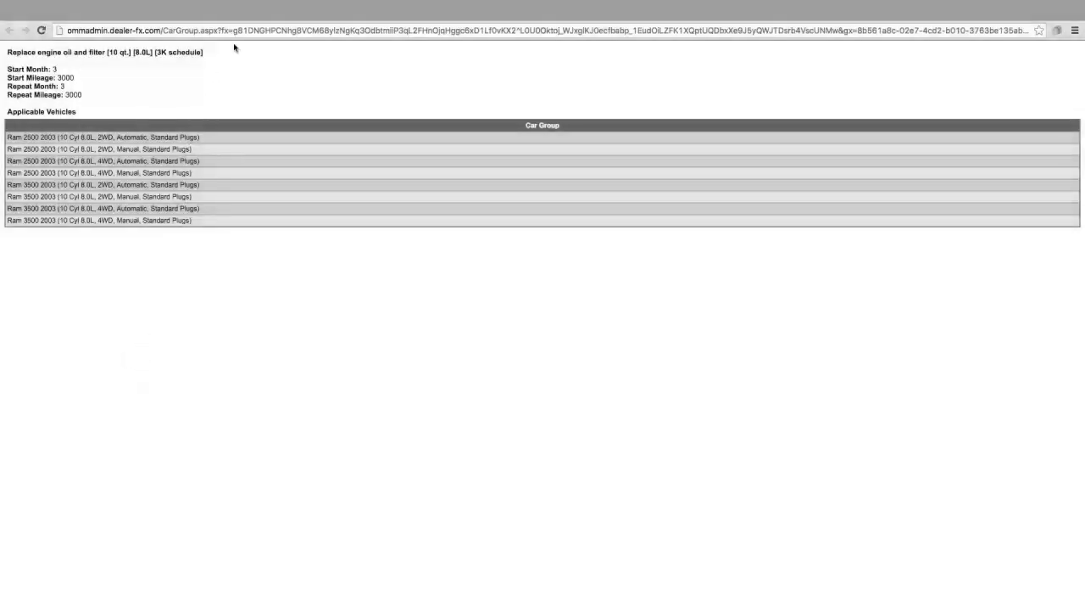
pyautogui.click(260, 19)
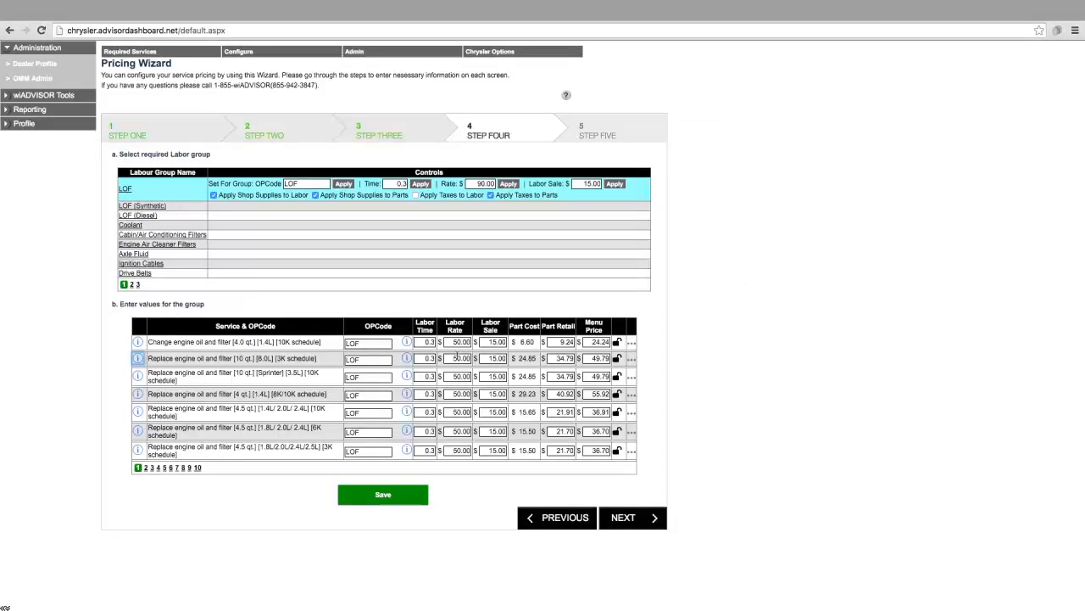
pyautogui.click(407, 359)
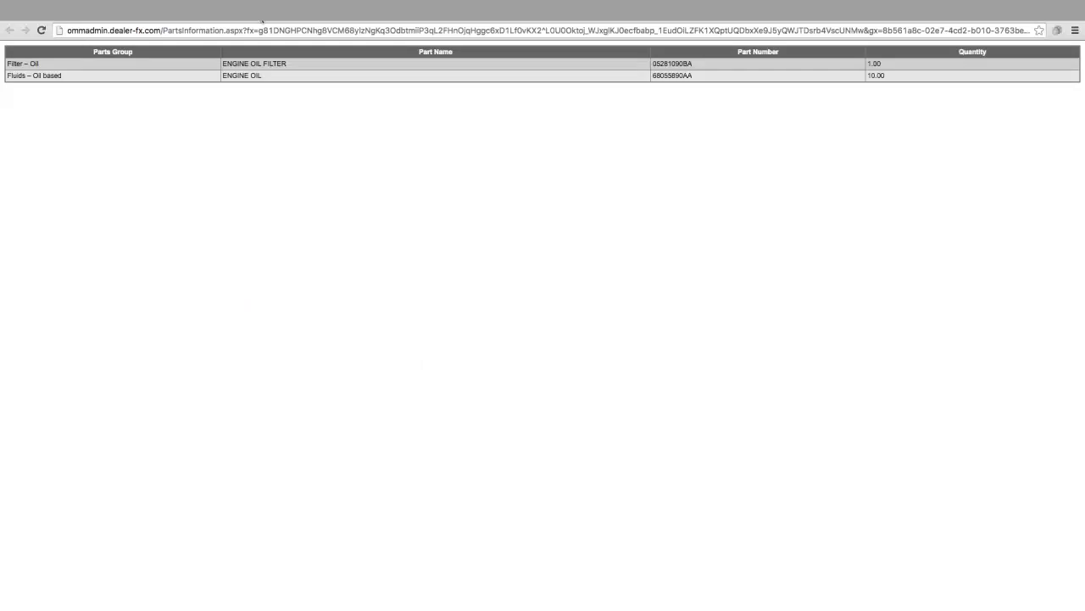
pyautogui.click(262, 21)
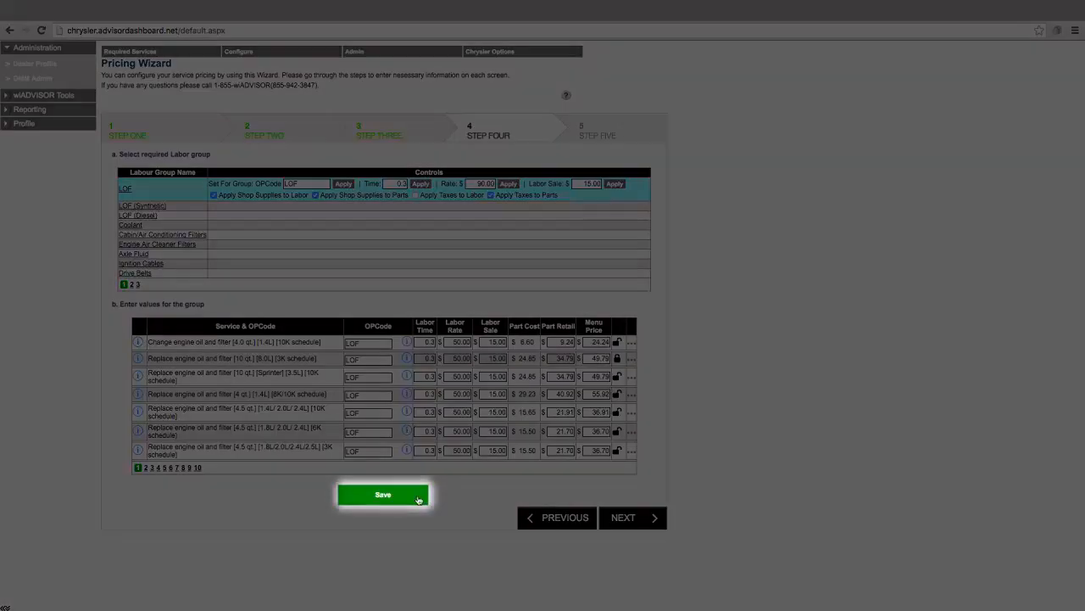
# Save the LOF labor group values and apply the pricing in step five of the wizard.
pyautogui.click(420, 498)
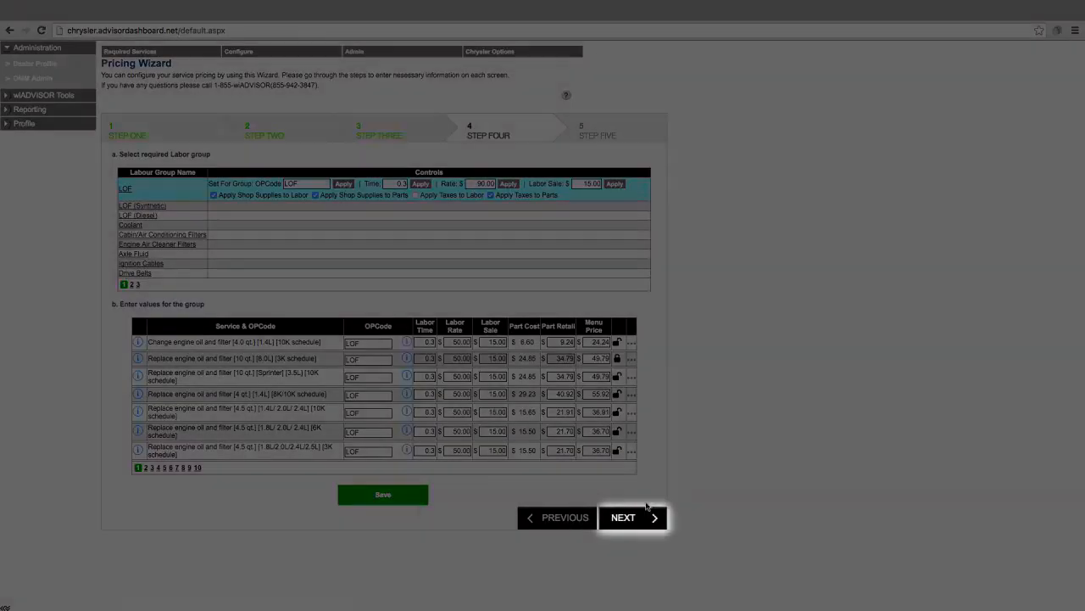
pyautogui.click(646, 519)
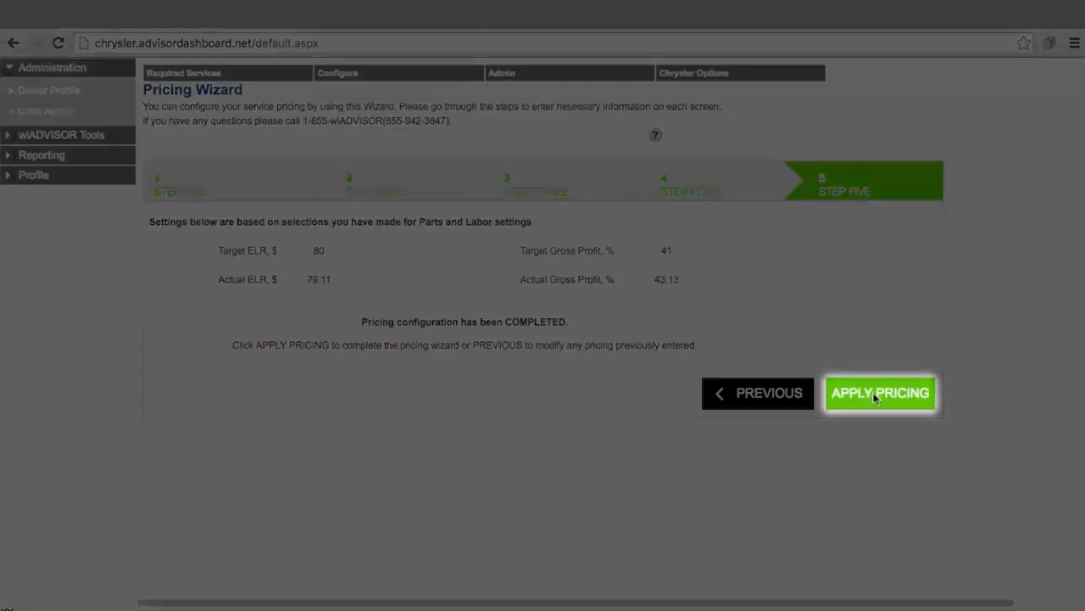
pyautogui.click(881, 402)
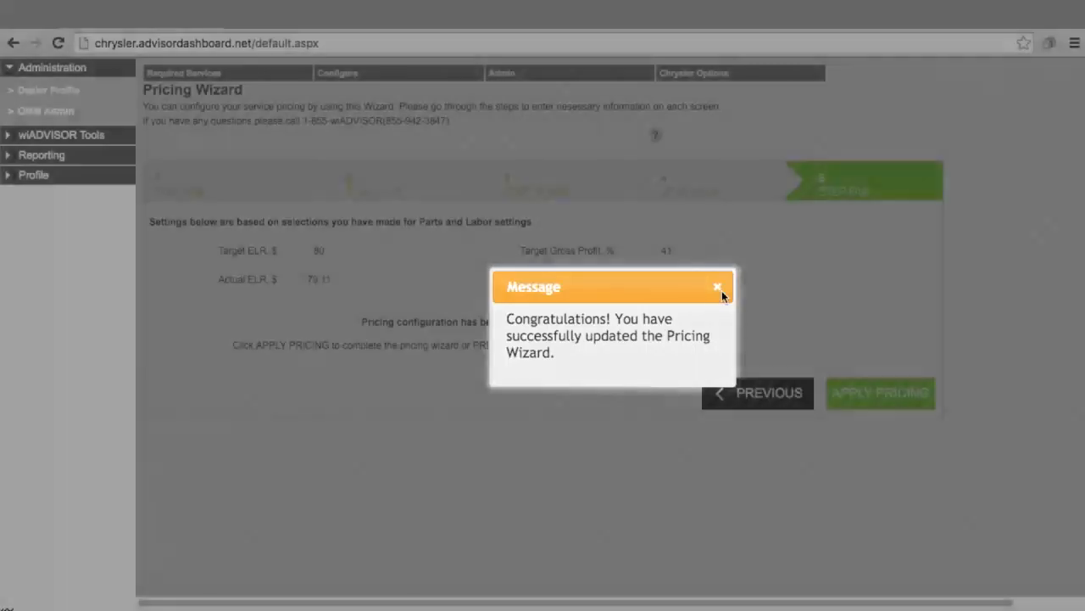
pyautogui.click(721, 290)
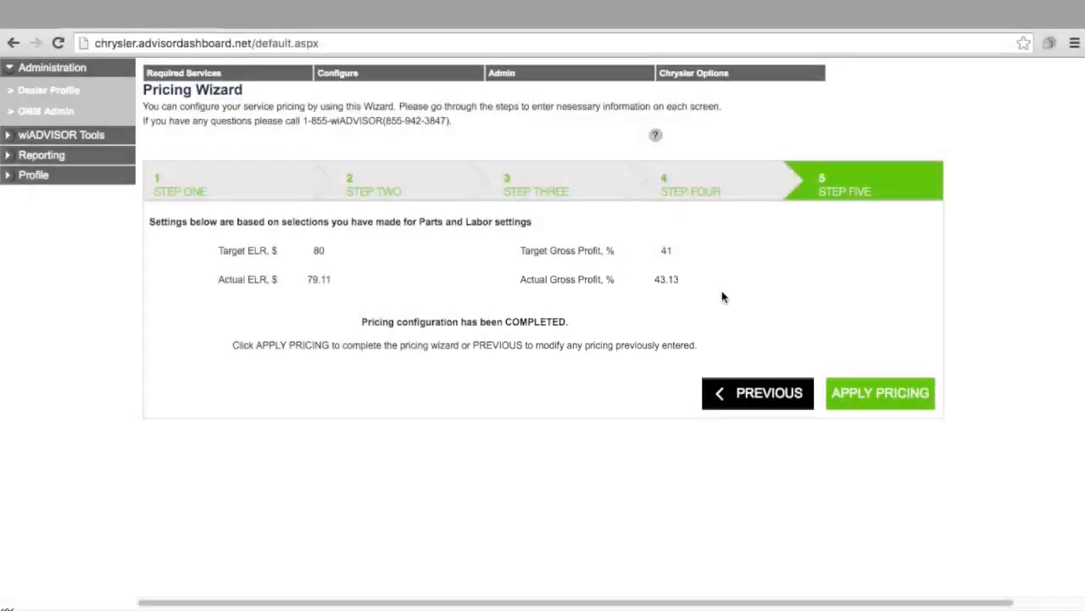